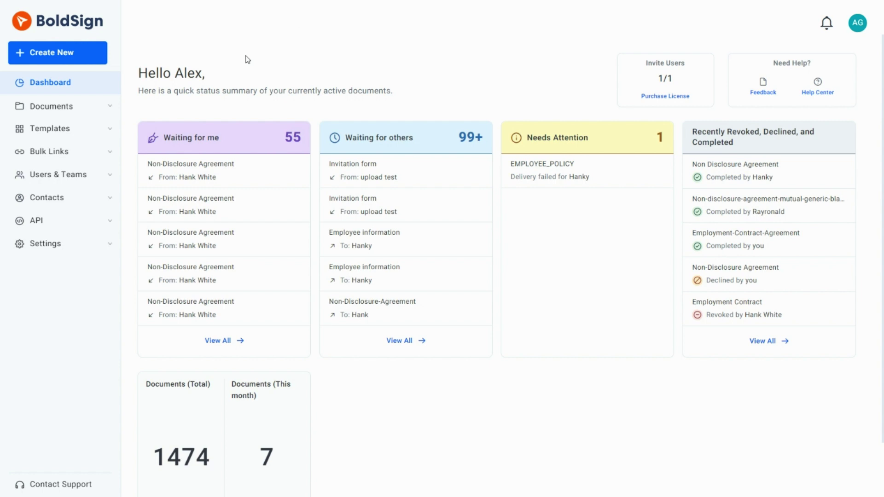
From Settings > Branding, create a new brand and fill in the saved name Cubeflakes.
click(96, 251)
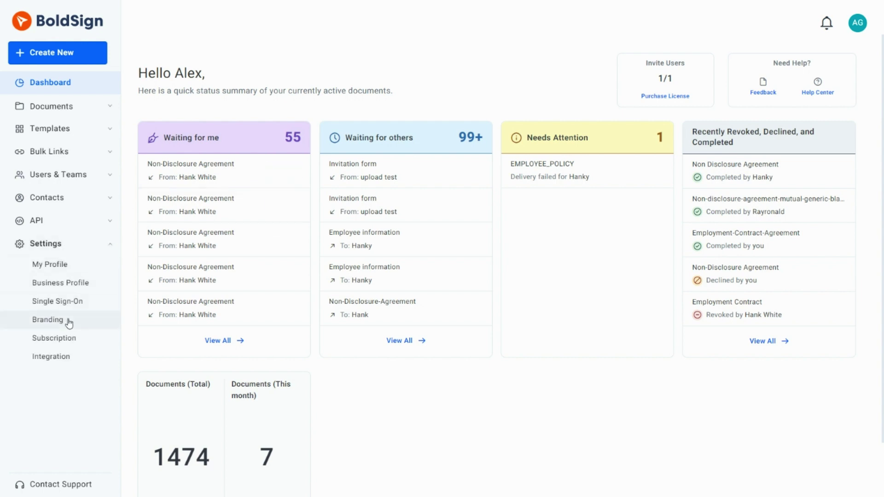
click(68, 322)
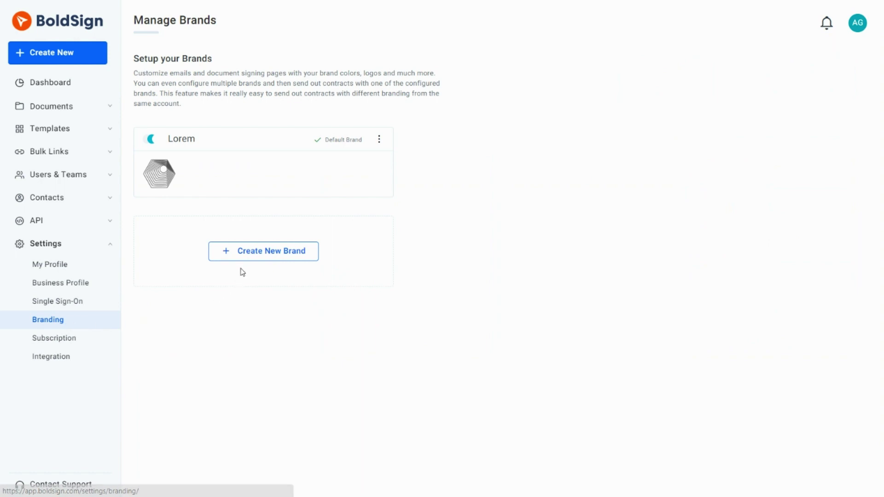
click(249, 261)
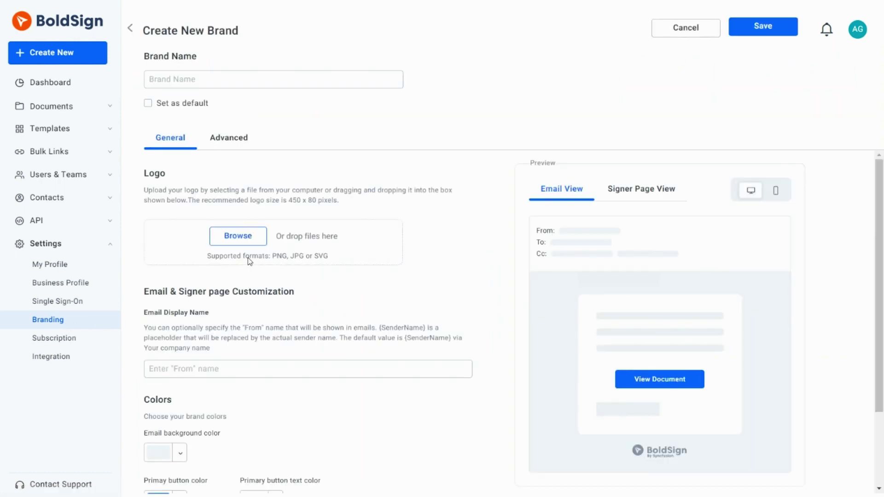
click(238, 81)
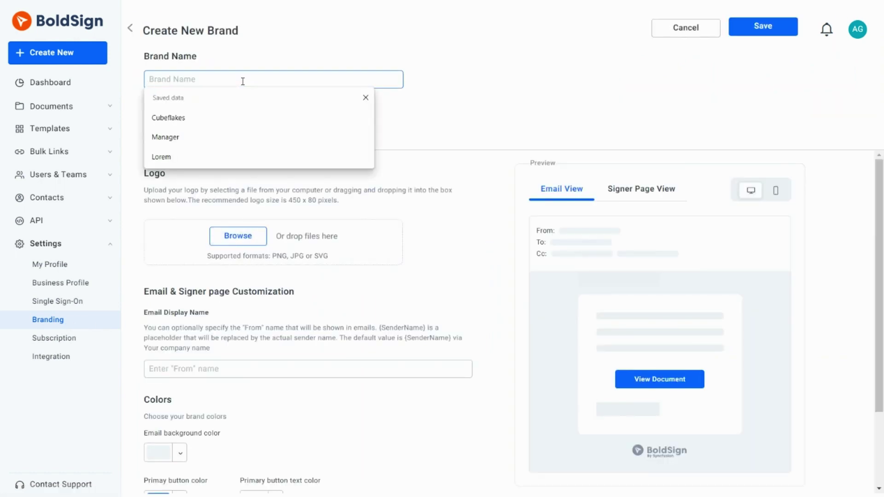
click(220, 116)
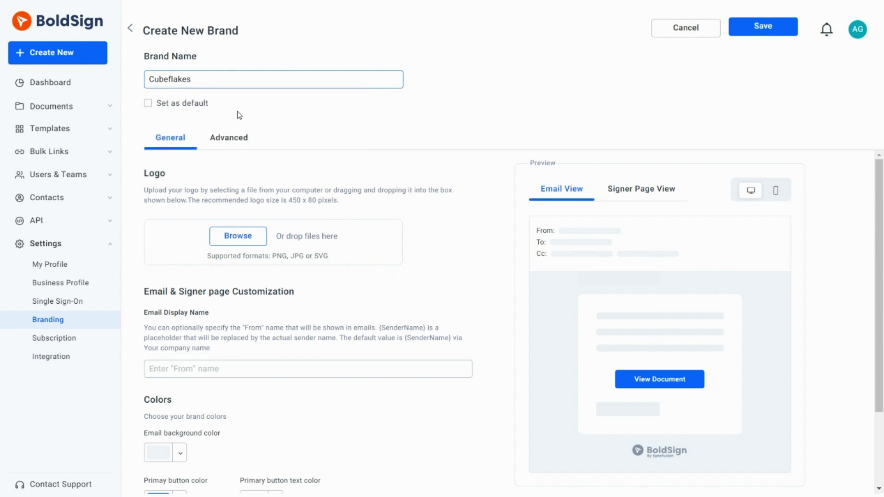
click(239, 115)
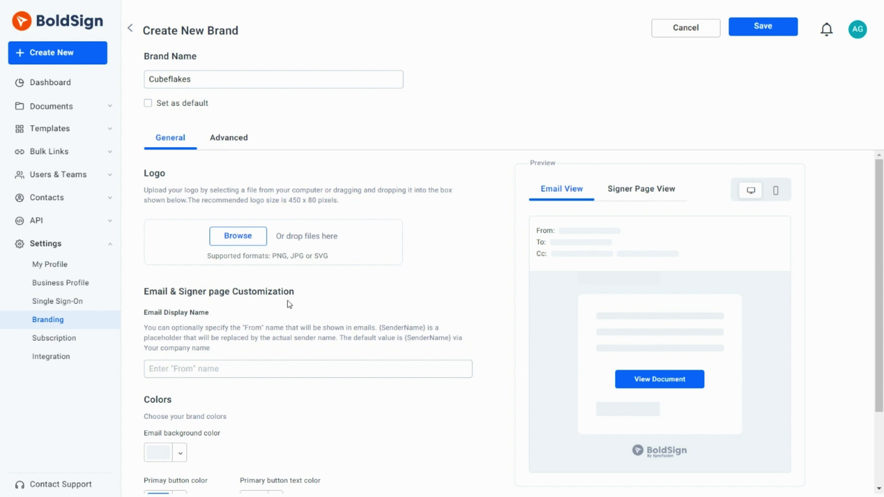
scroll(312, 410, down, 2)
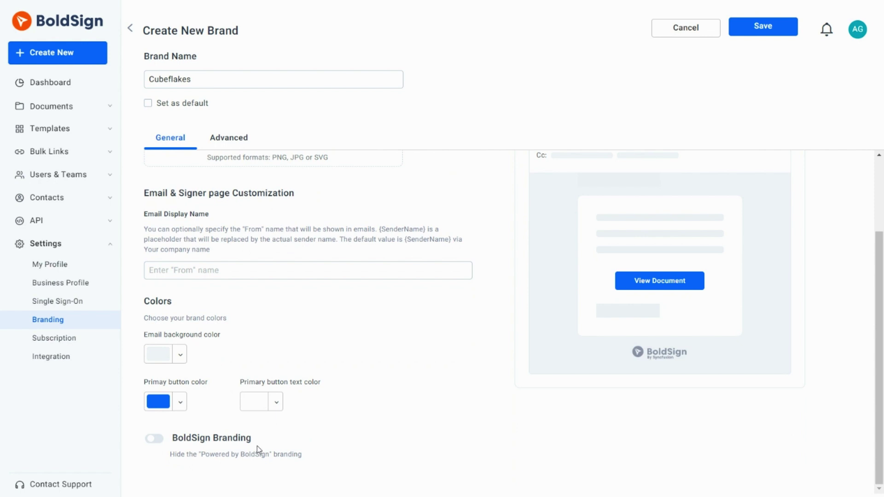
Upload the Cubeflakes Logo file as the brand logo.
scroll(310, 437, up, 2)
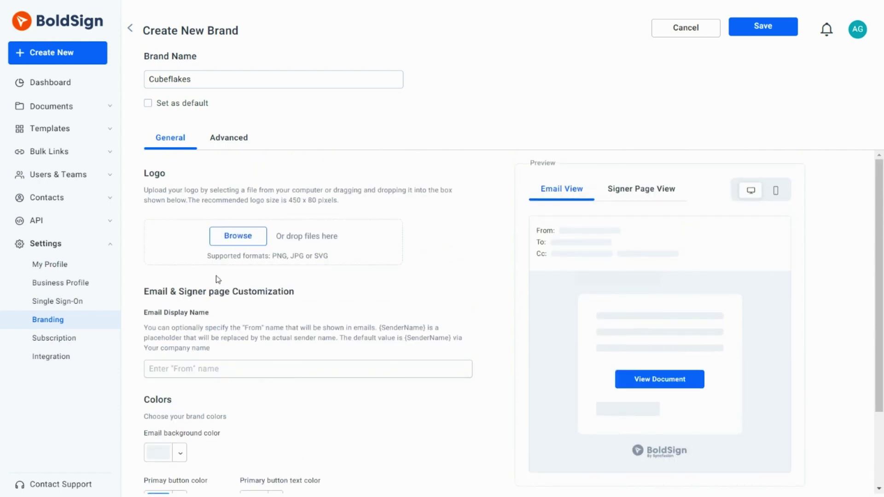
click(237, 236)
click(134, 118)
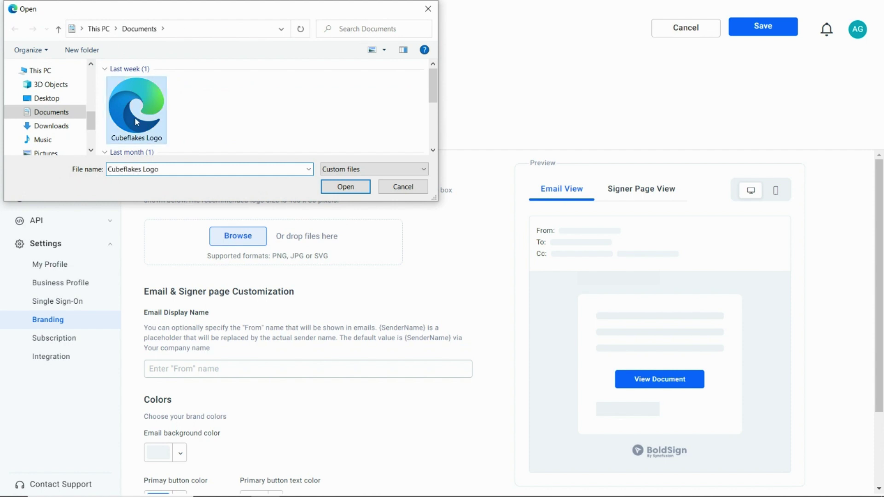
double_click(134, 117)
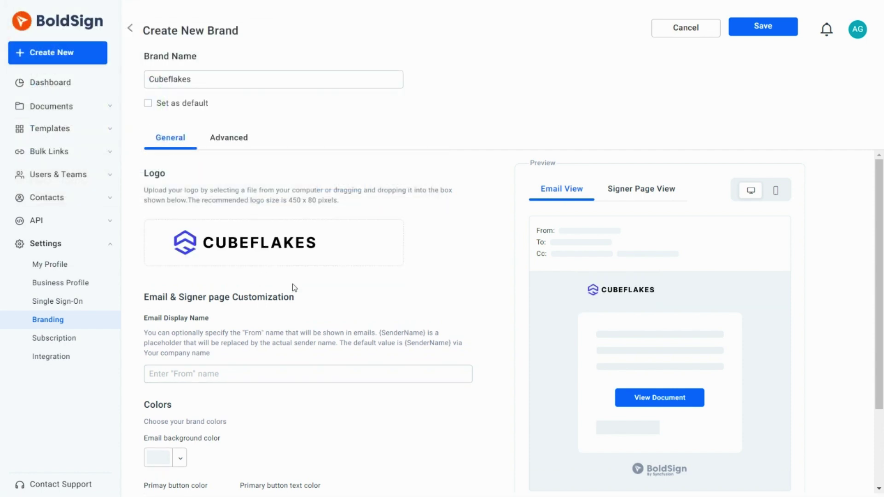
Set the email display name to '{SenderName} from Cubeflakes'.
click(274, 374)
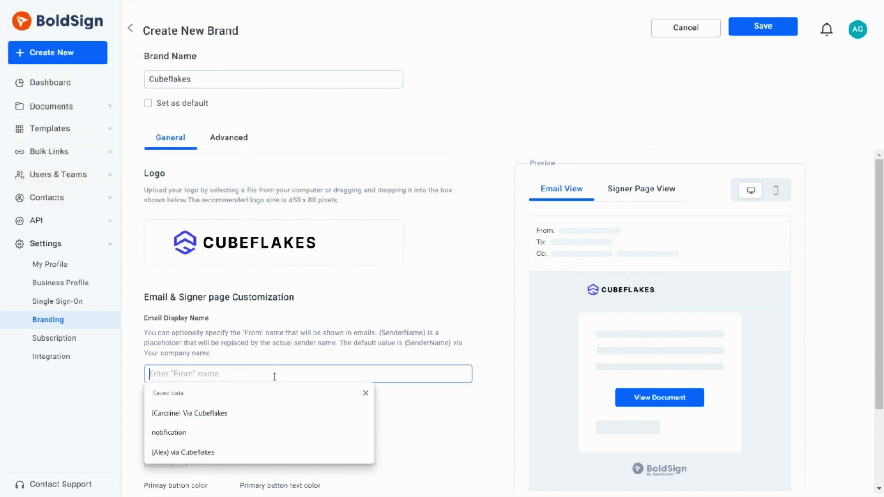
text({)
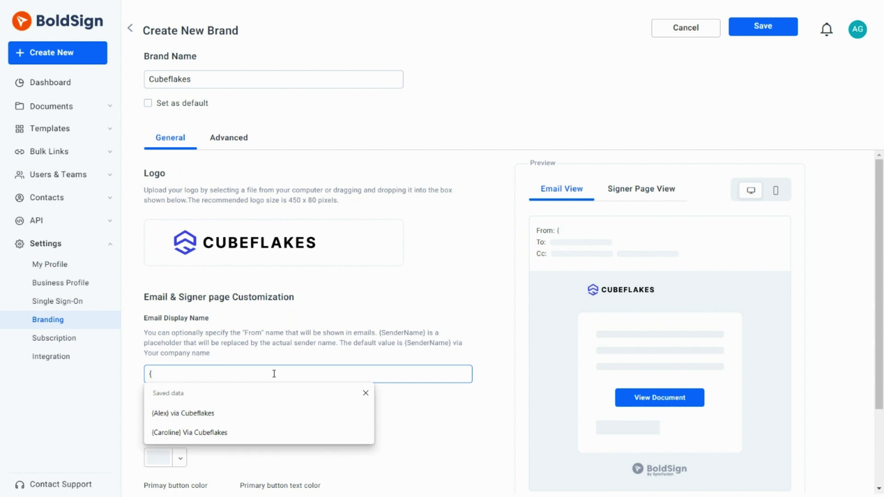
text(SenderNa)
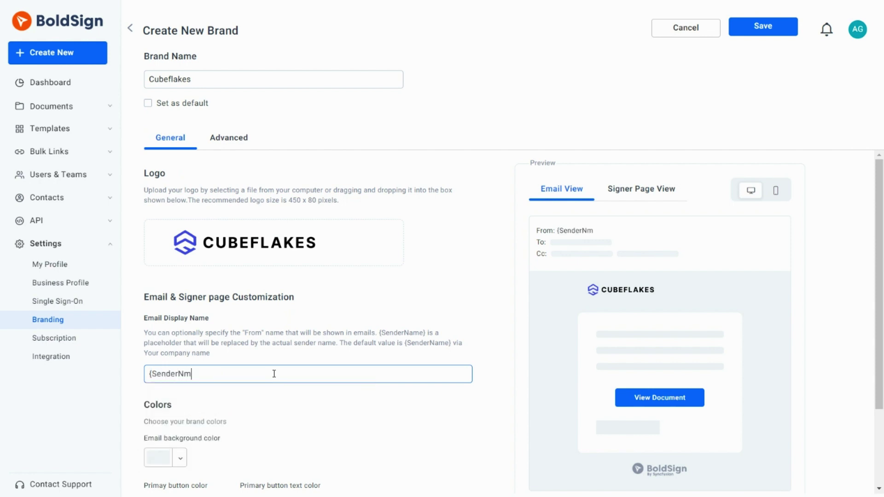
text(me} from Cubeflakes)
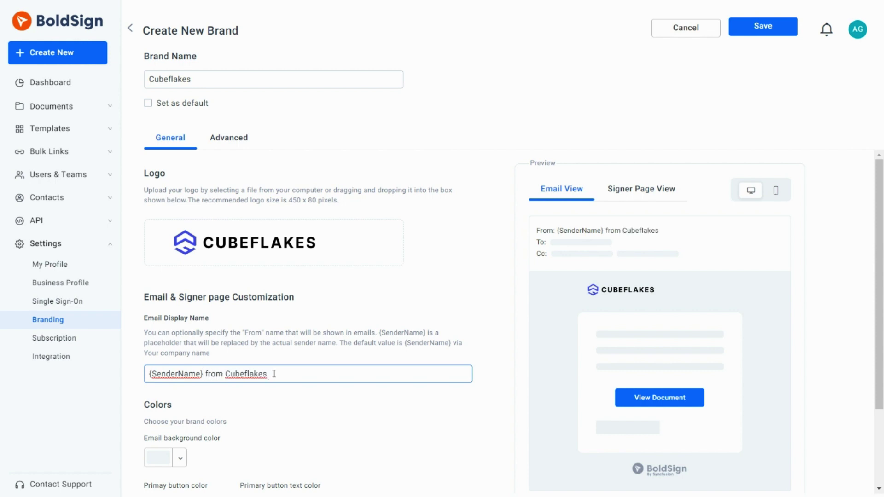
click(286, 401)
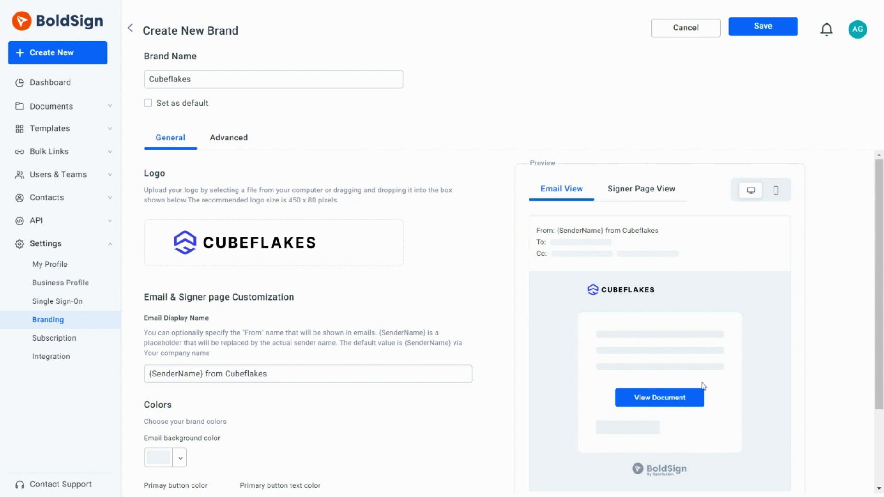
Set the primary button colour to dark violet #19029e, keeping background and white button text unchanged.
drag(872, 365, 881, 460)
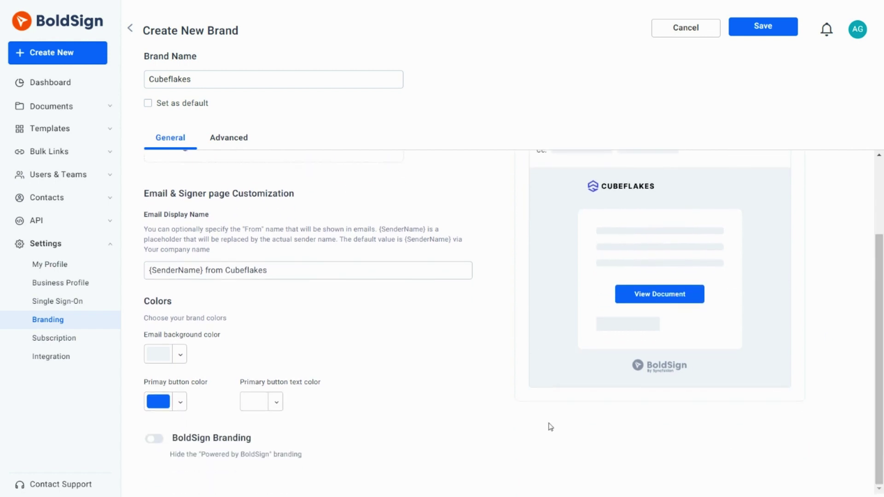
click(184, 356)
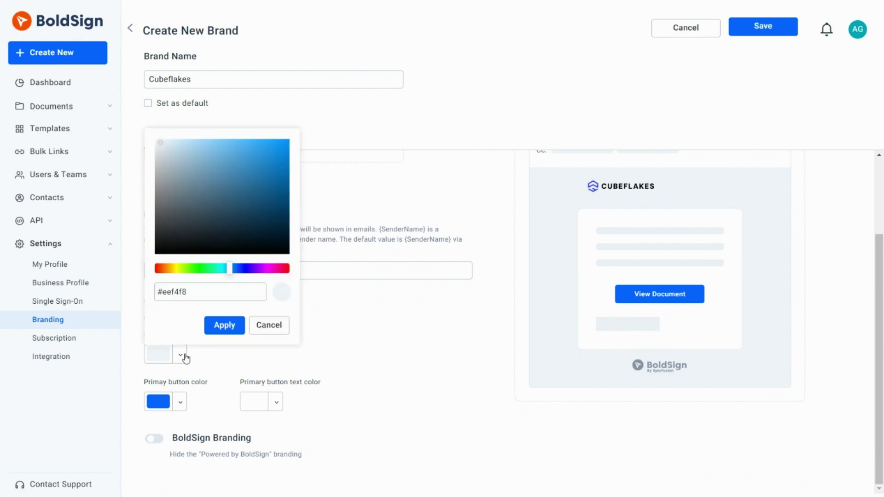
click(224, 325)
click(180, 402)
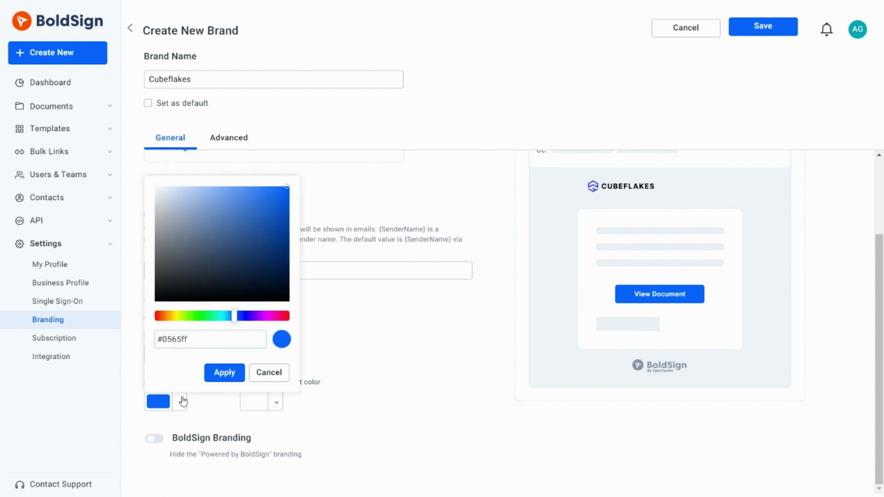
drag(234, 316, 246, 316)
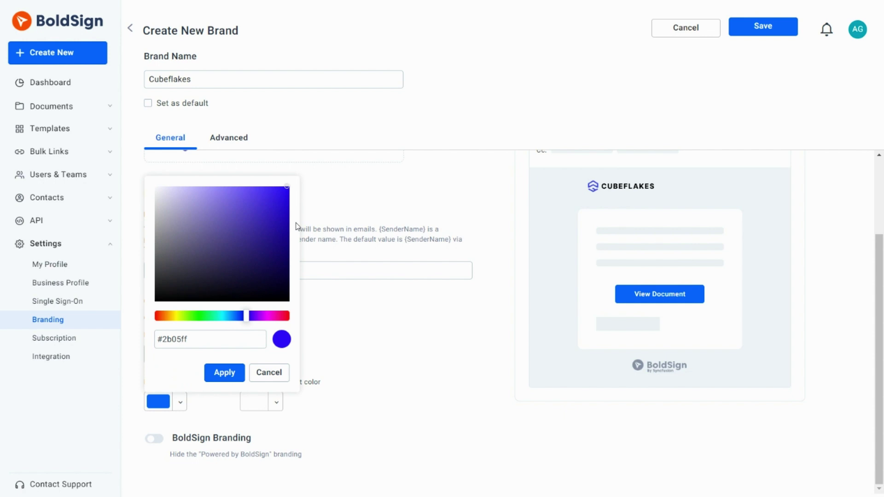
drag(288, 216, 289, 235)
click(232, 376)
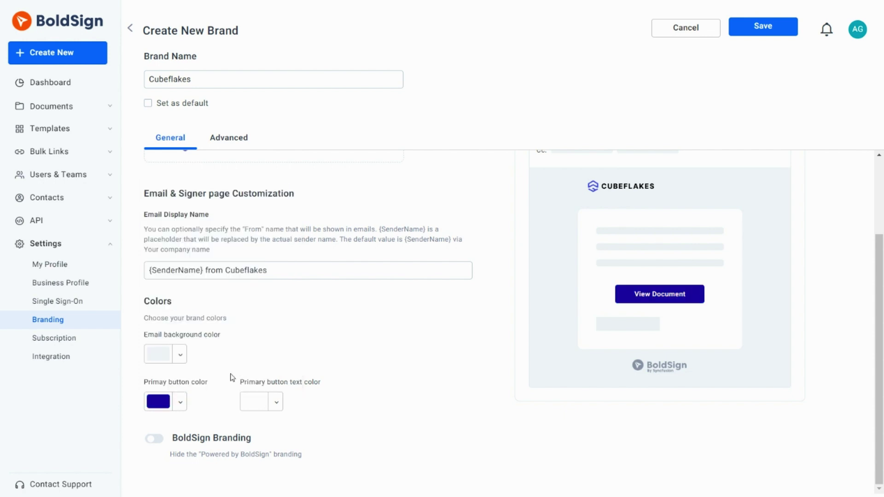
click(276, 403)
click(315, 378)
In the Advanced settings, keep signed-document delivery set to Attachment.
click(235, 144)
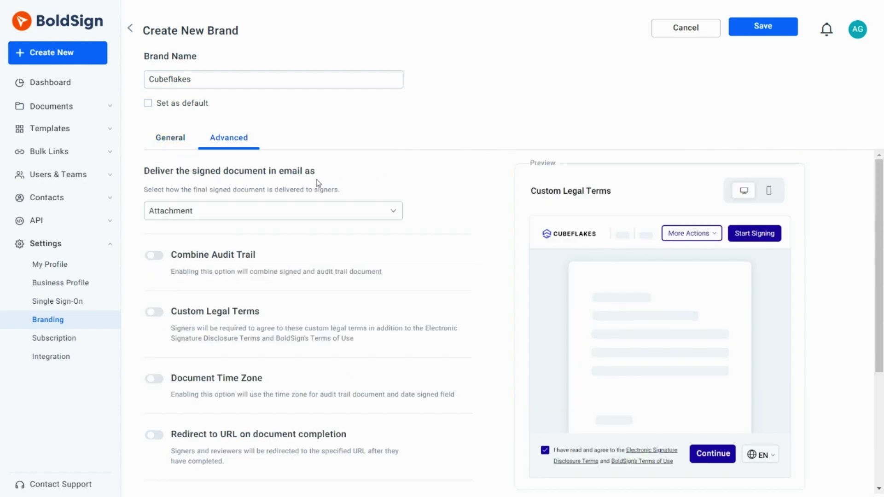
click(392, 211)
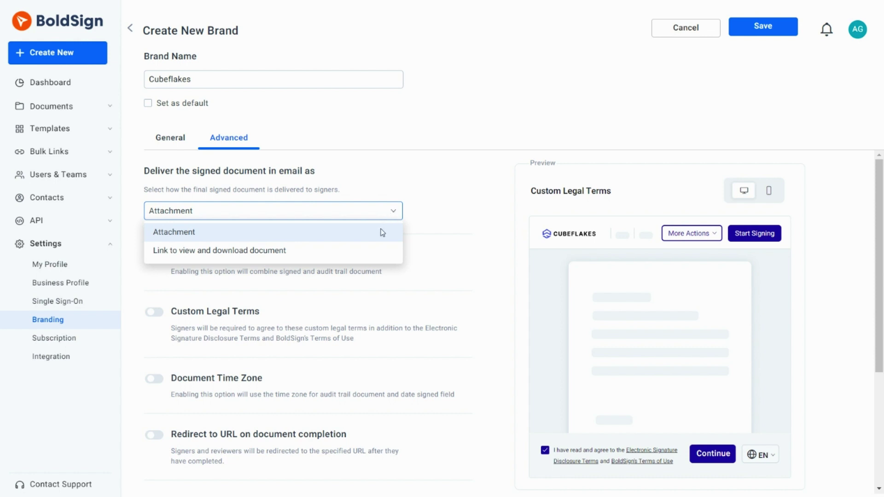
click(440, 227)
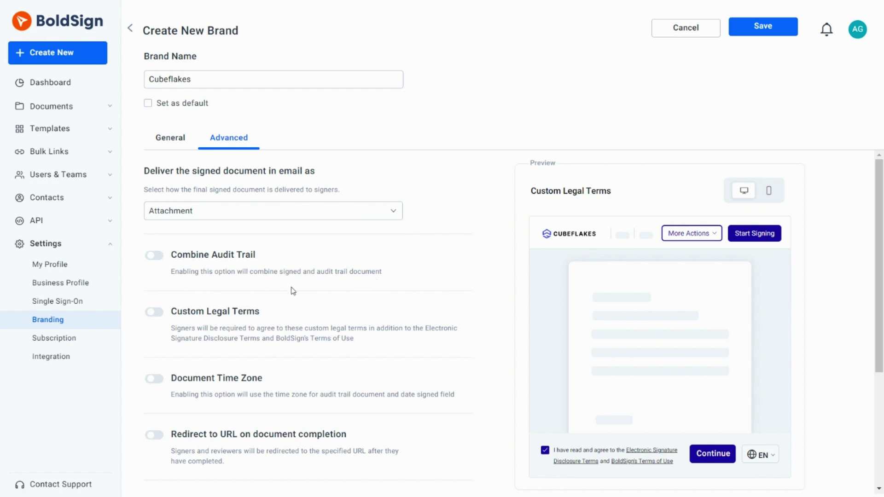
Enable custom legal terms titled 'Cubeflakes Terms' and paste the intellectual property clause as description.
click(154, 312)
scroll(514, 298, down, 2)
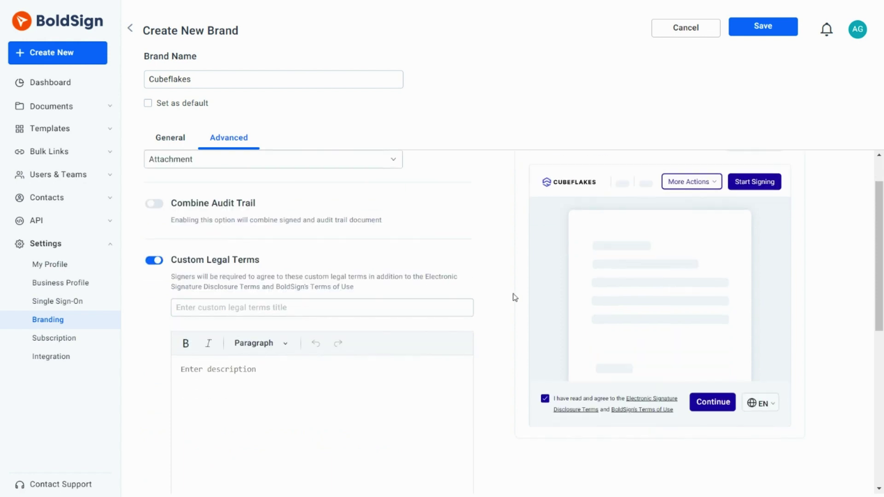
click(328, 259)
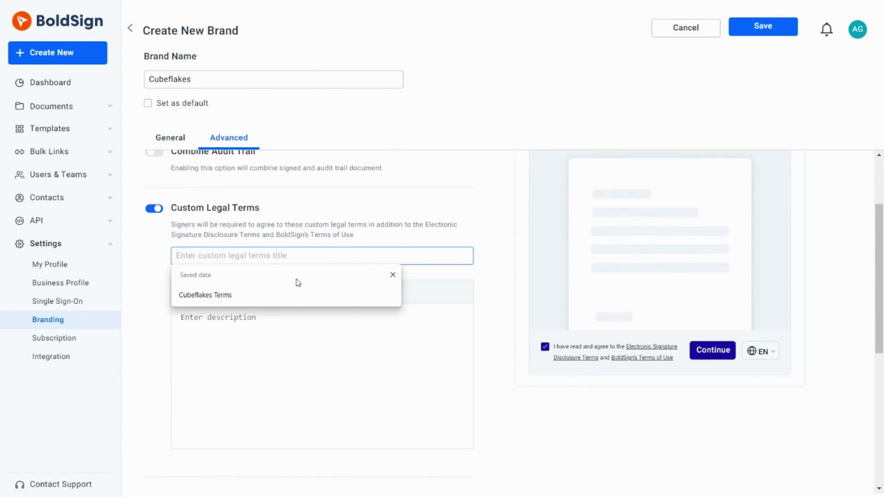
click(289, 296)
click(262, 318)
key(ctrl+v)
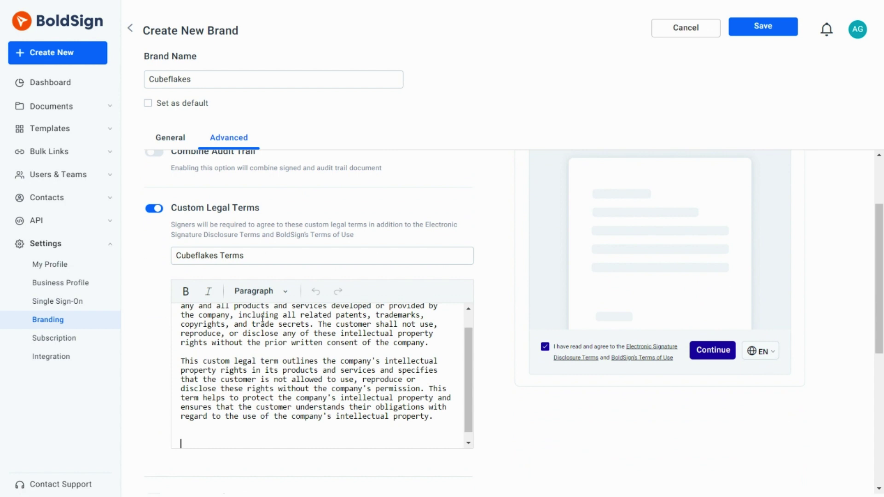
drag(467, 340, 468, 325)
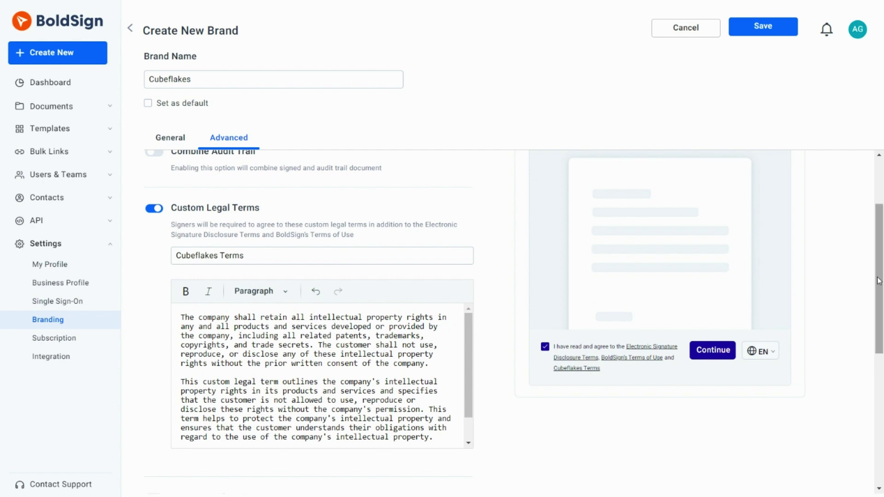
drag(878, 280, 878, 374)
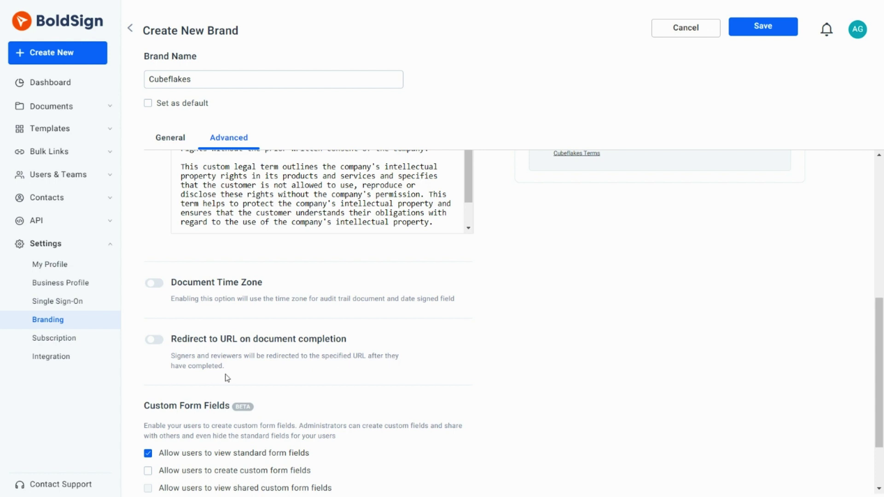
scroll(879, 349, down, 2)
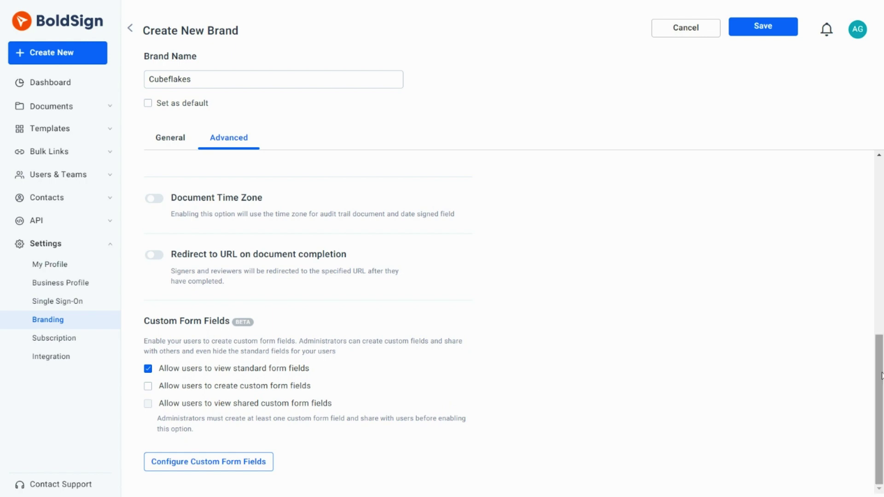
From the General settings, preview the Cubeflakes brand on the Signer Page View in mobile layout.
drag(879, 382, 880, 188)
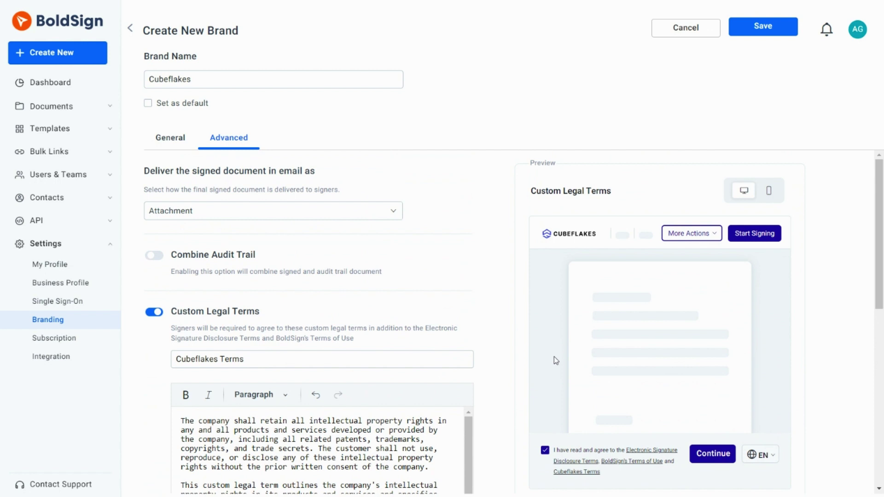
click(171, 138)
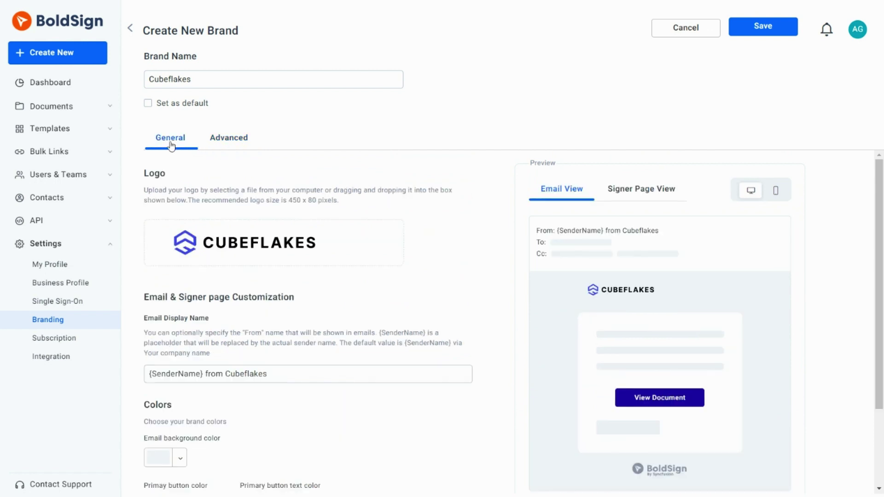
click(636, 196)
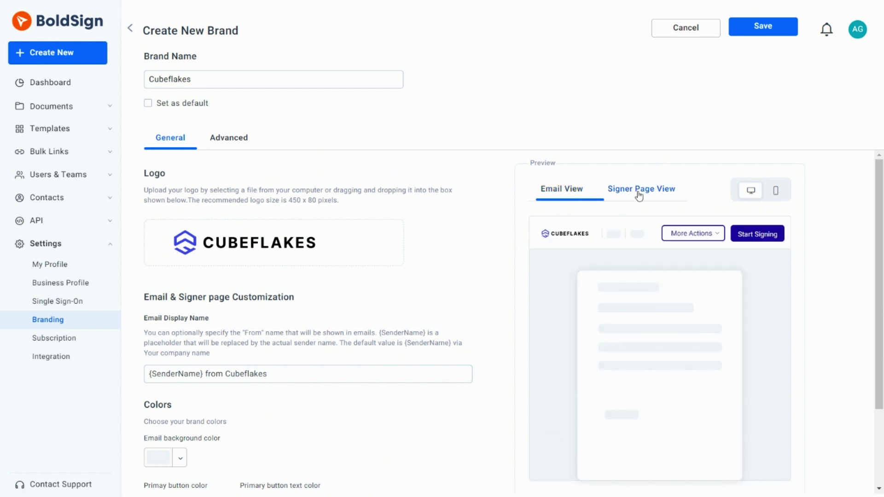
click(775, 192)
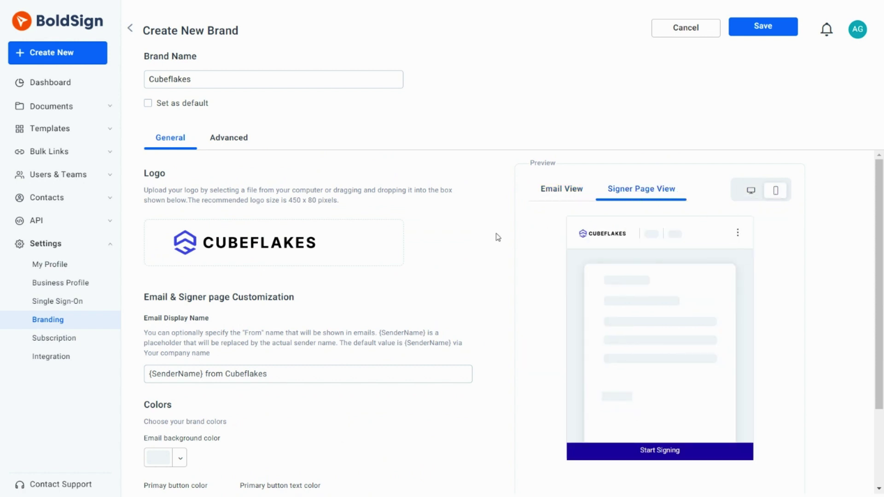
Check the custom legal terms in the mobile preview under Advanced, then save the Cubeflakes brand.
click(229, 138)
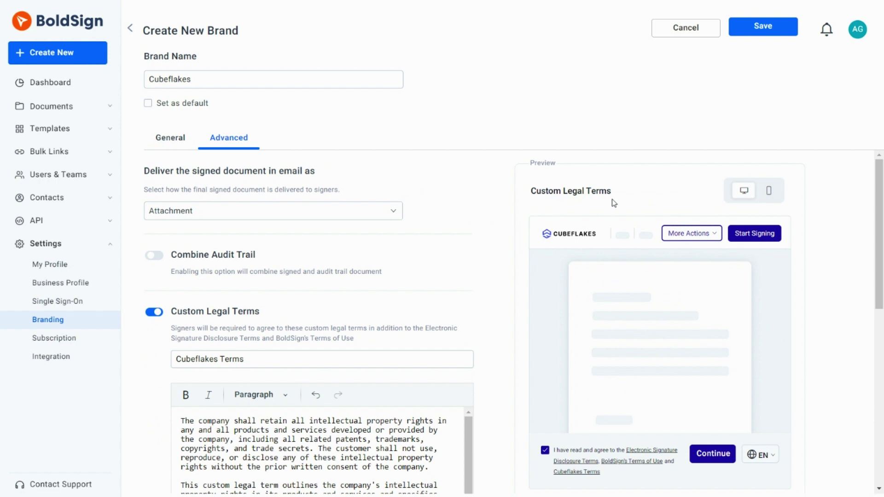
click(775, 196)
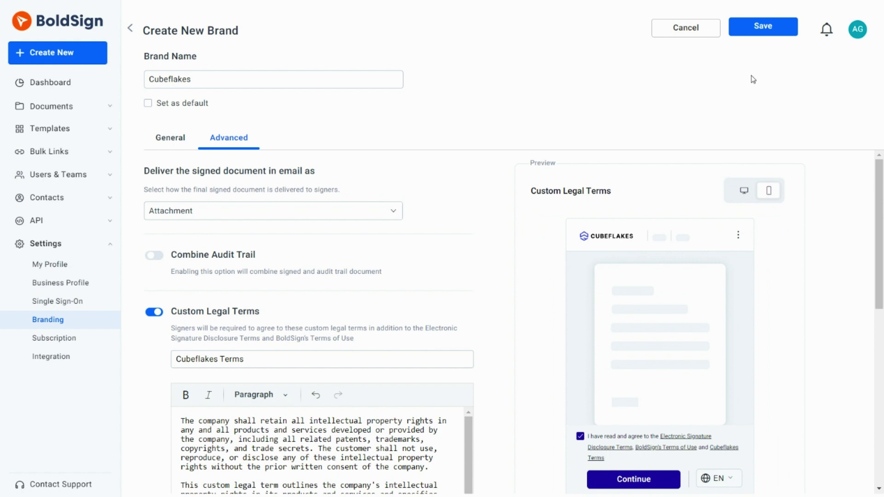
click(750, 34)
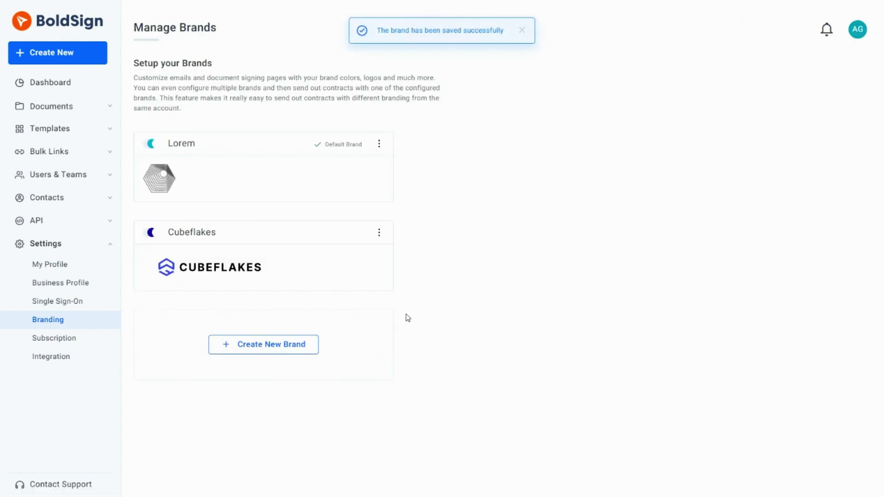
Set the Cubeflakes brand as default from its three-dot menu, replacing Lorem.
click(379, 233)
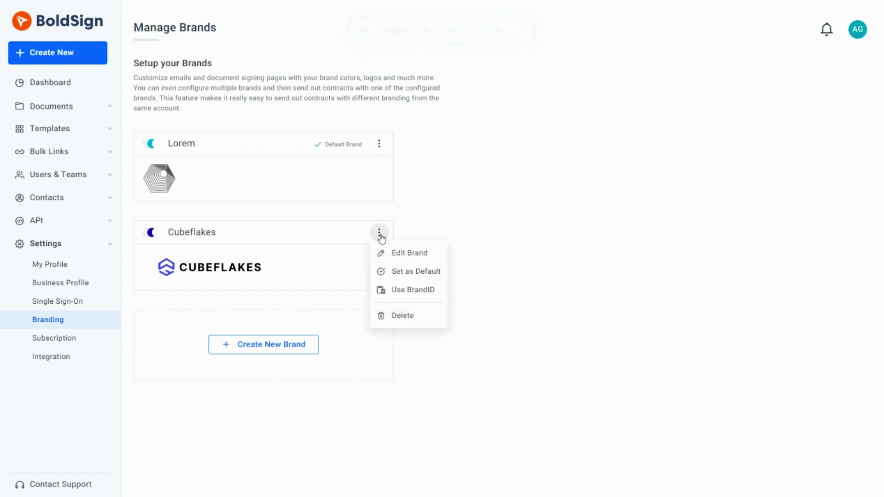
click(397, 273)
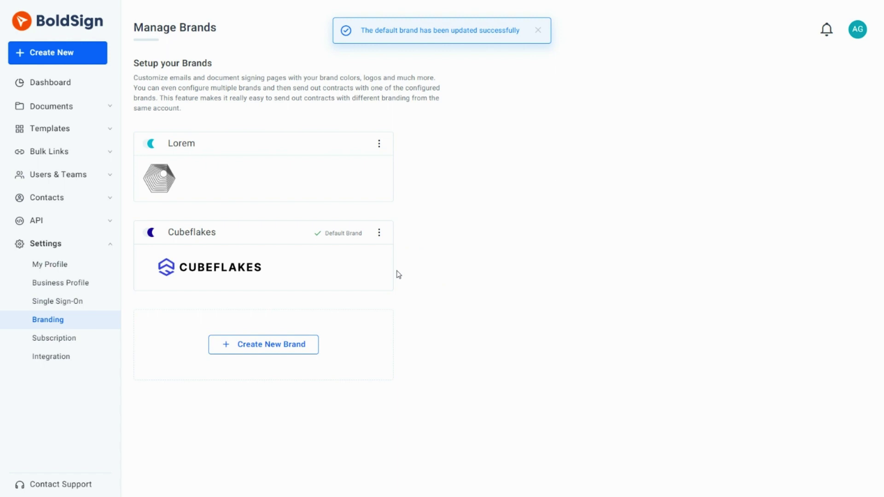
click(385, 236)
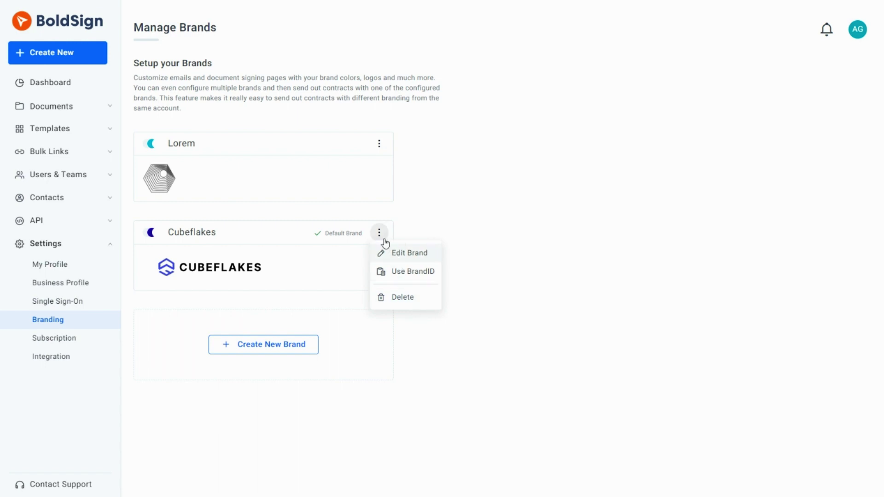
click(407, 262)
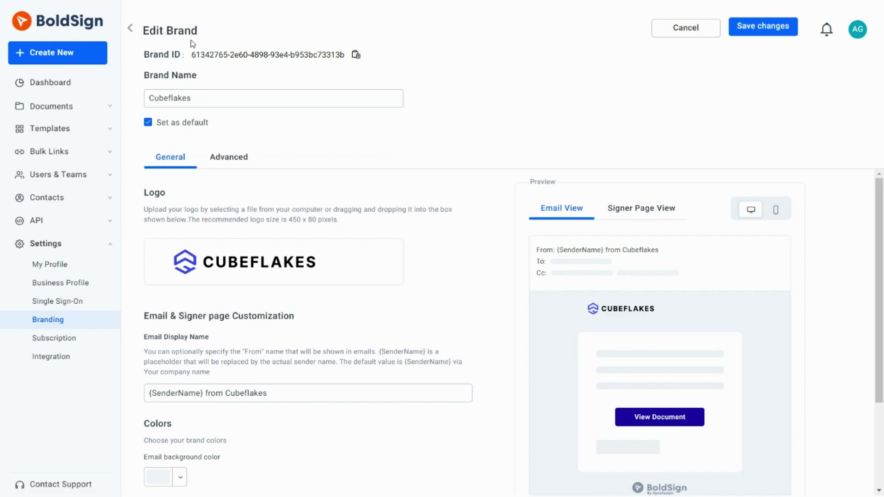
click(664, 35)
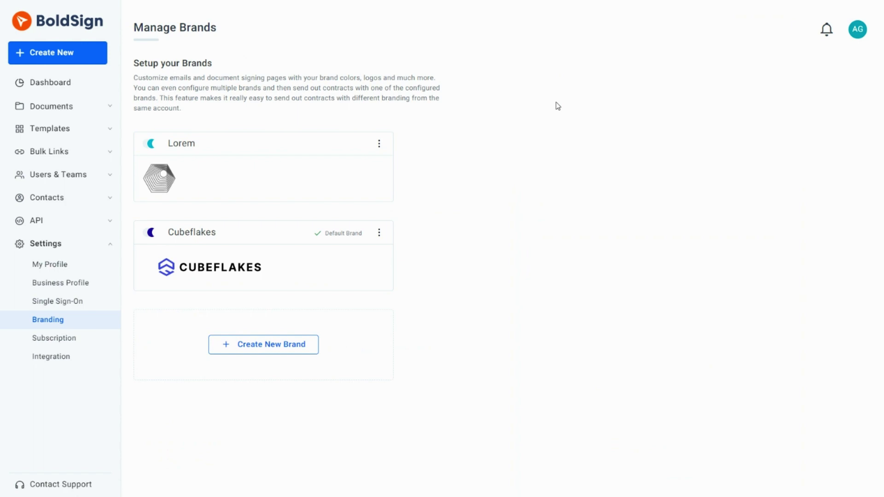
Start a new document and upload Non Disclosure Agreement.pdf.
click(53, 59)
click(111, 91)
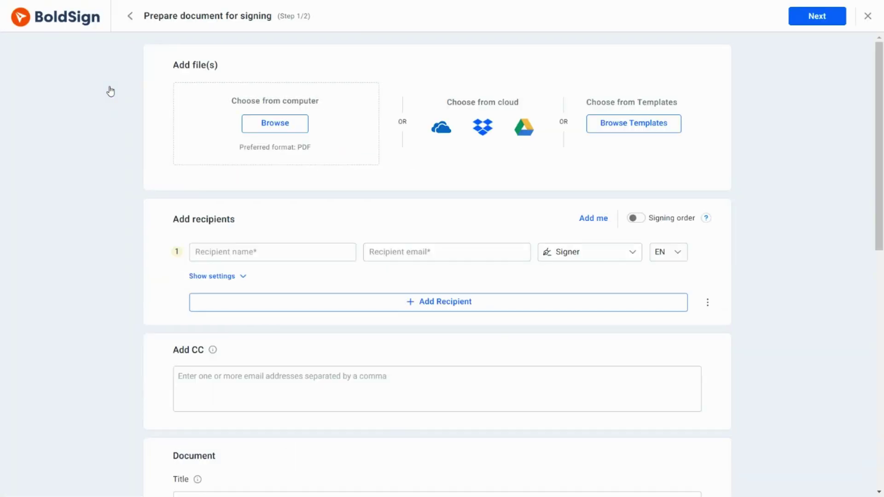
click(266, 129)
double_click(159, 139)
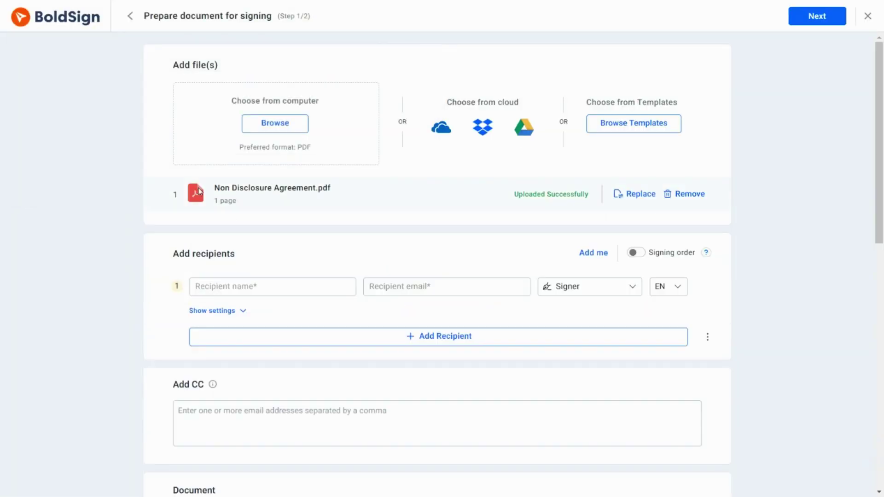
Add one signer by entering the recipient's name and e-mail address.
click(215, 285)
text(Hank)
click(374, 286)
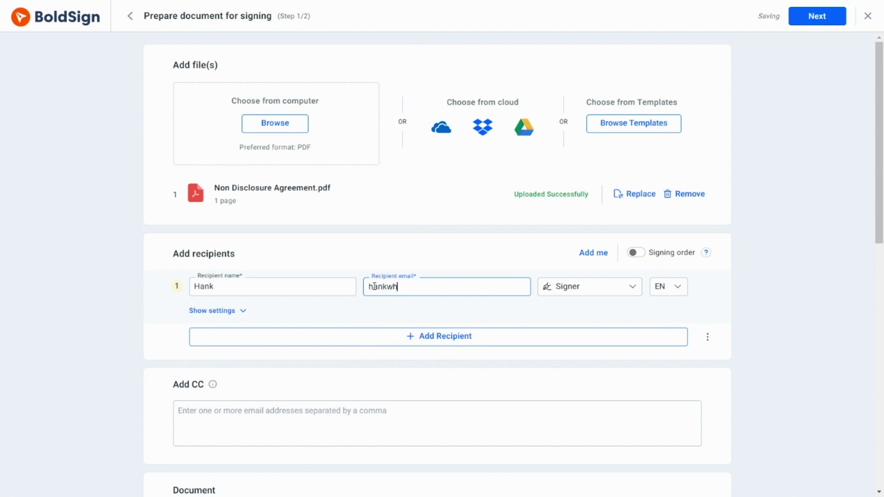
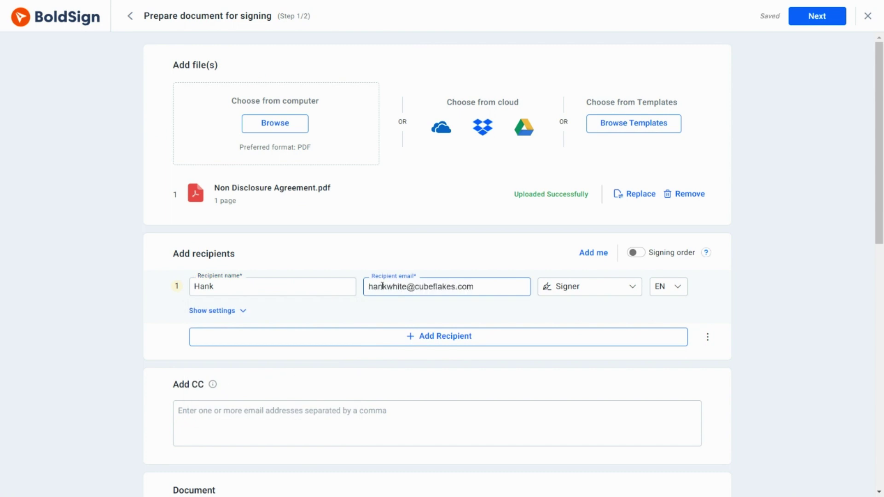
drag(873, 220, 879, 426)
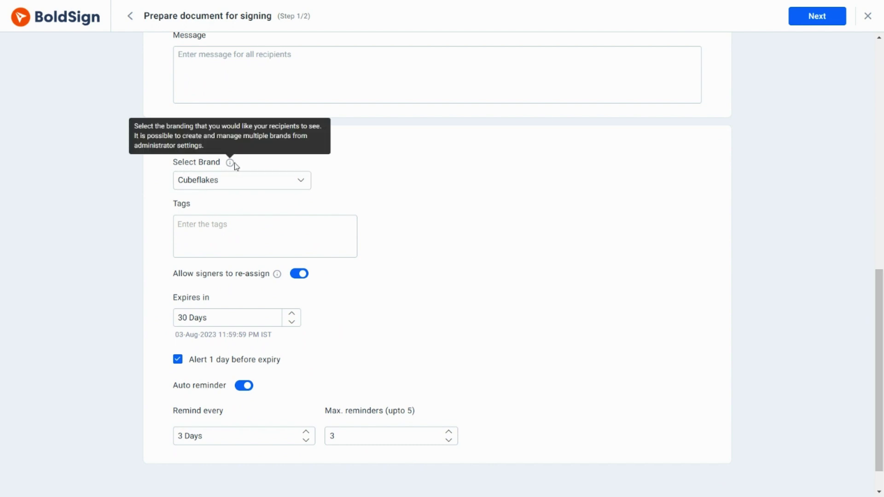
Keep Cubeflakes as the document's brand and proceed to the Configure fields step.
click(302, 186)
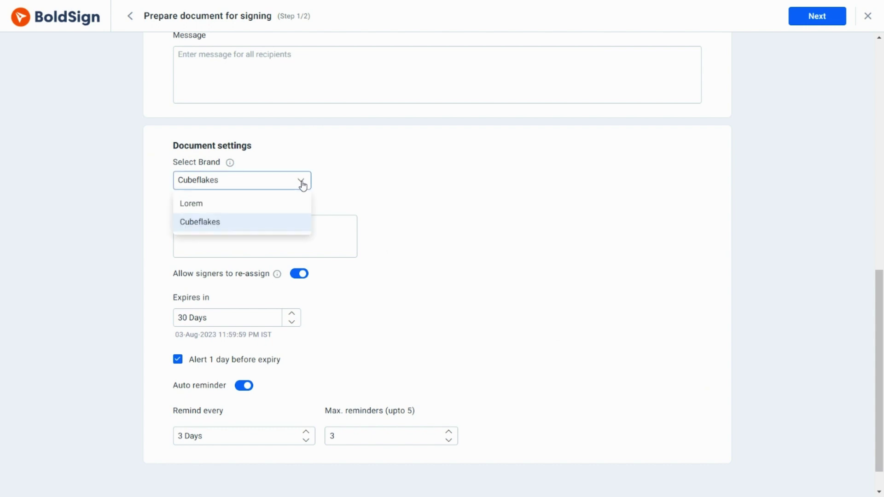
click(253, 225)
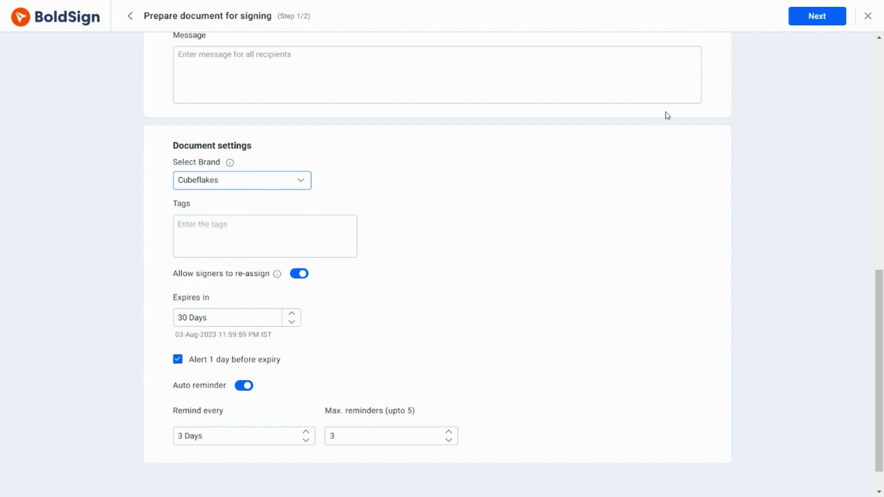
click(805, 25)
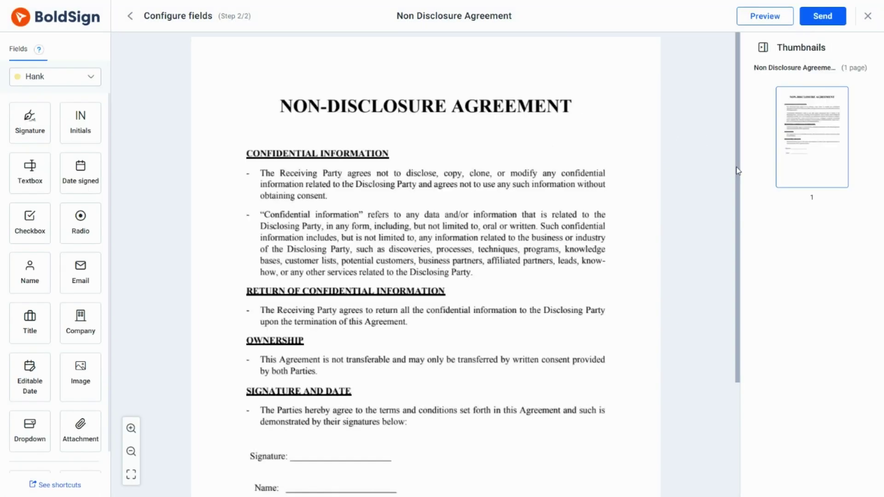
Put a Signature field on the Signature line and a Name field on the Name line, then send and confirm.
drag(738, 170, 721, 287)
drag(30, 121, 338, 298)
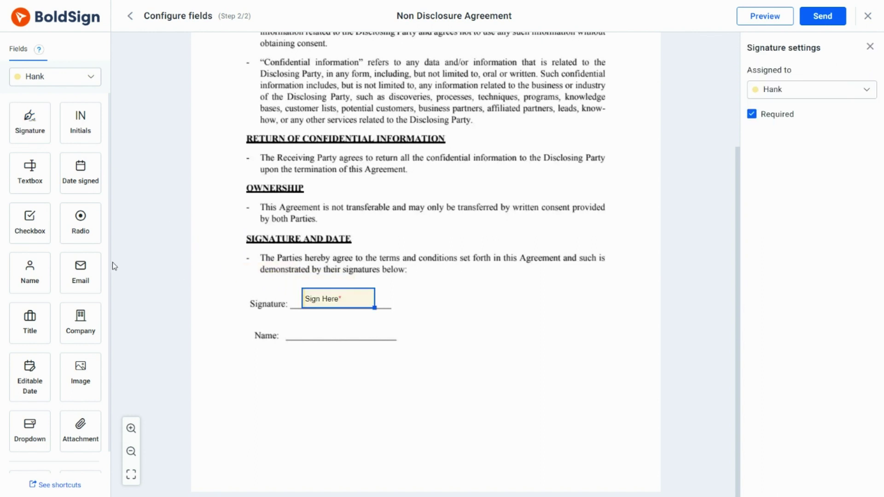
mouse_move(29, 272)
mouse_down()
mouse_move(264, 332)
mouse_move(323, 328)
mouse_up()
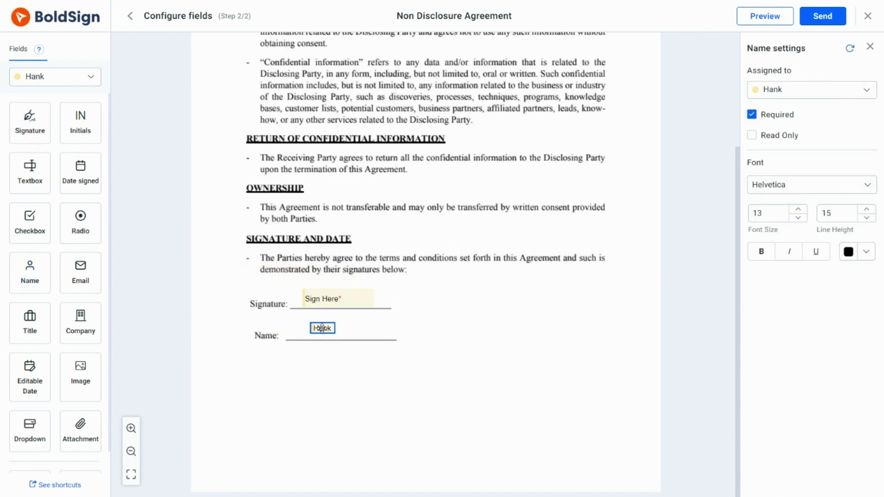
click(815, 19)
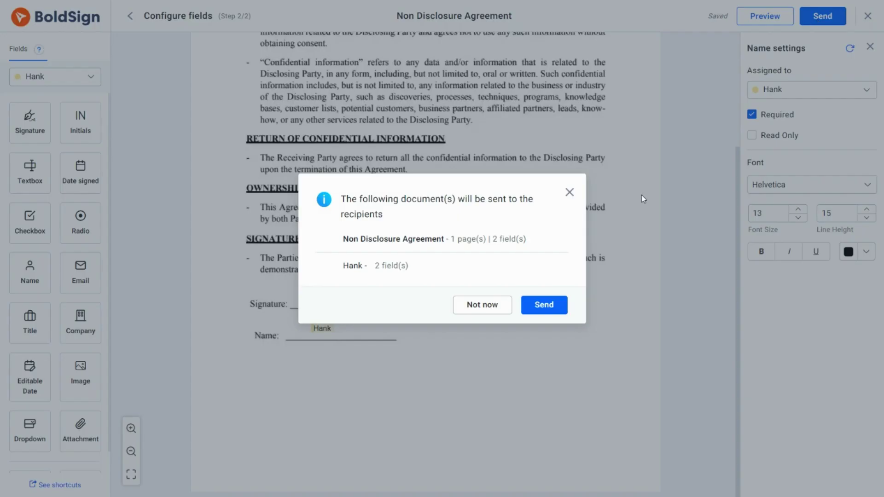
click(544, 304)
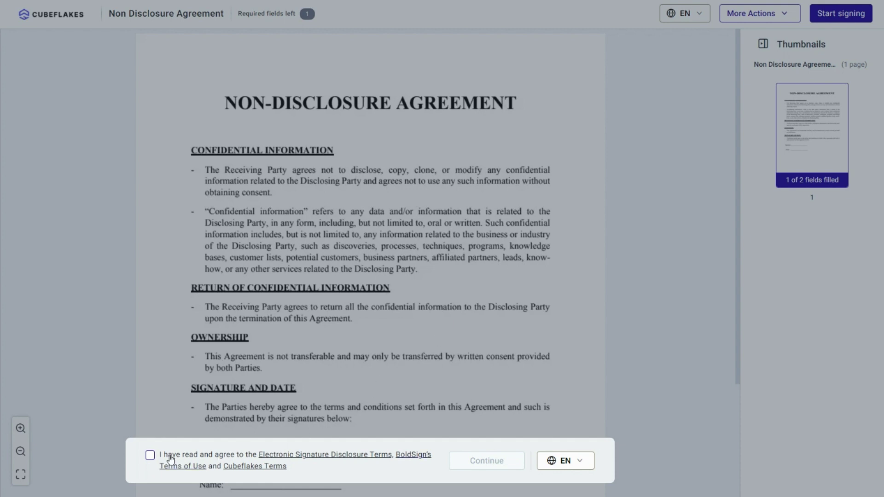
Read and close the Cubeflakes Terms, tick the consent checkbox, and continue to the NDA.
click(260, 467)
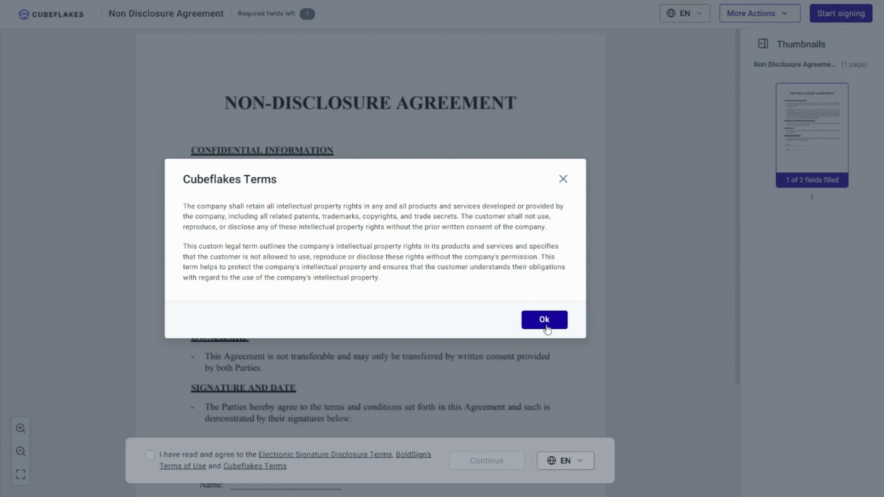
click(546, 328)
click(150, 455)
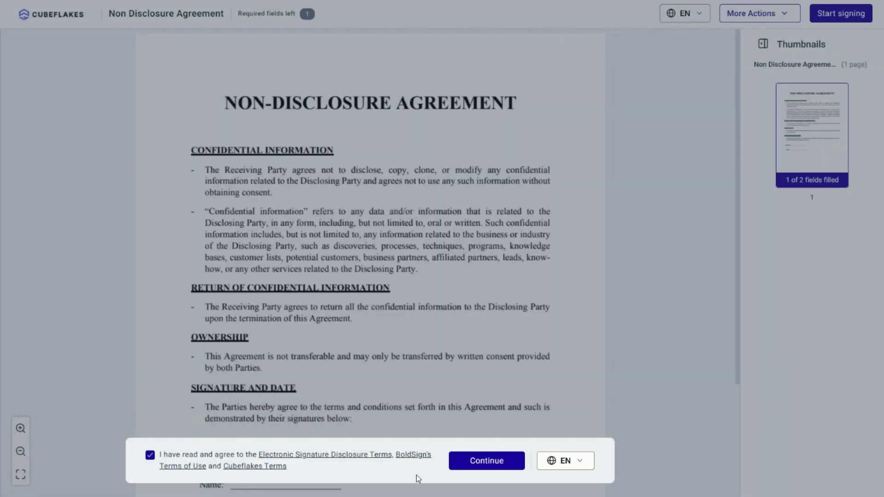
click(484, 473)
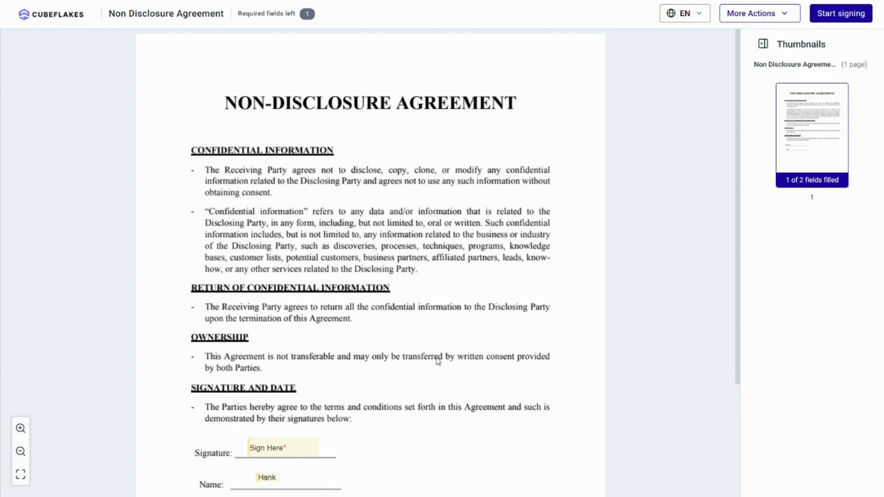
Fill the Sign Here field with a typed, flowing cursive signature and complete signing the NDA.
scroll(366, 435, down, 3)
click(272, 305)
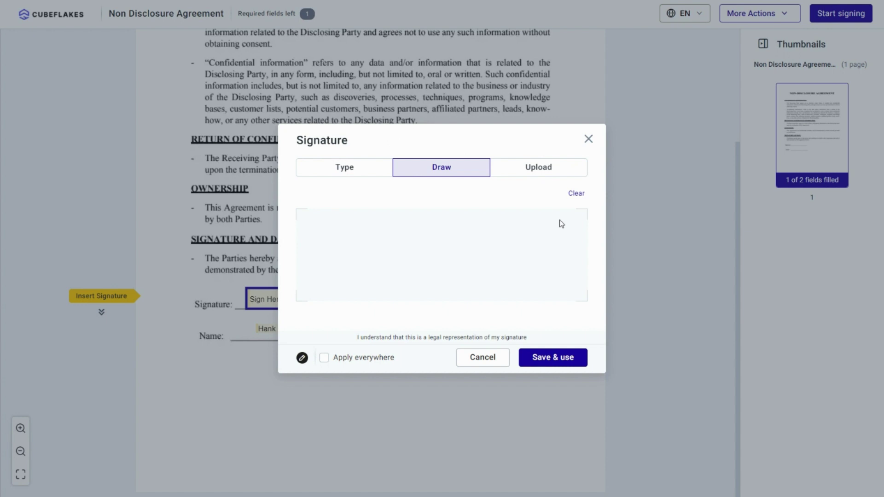
click(517, 170)
click(344, 174)
click(503, 245)
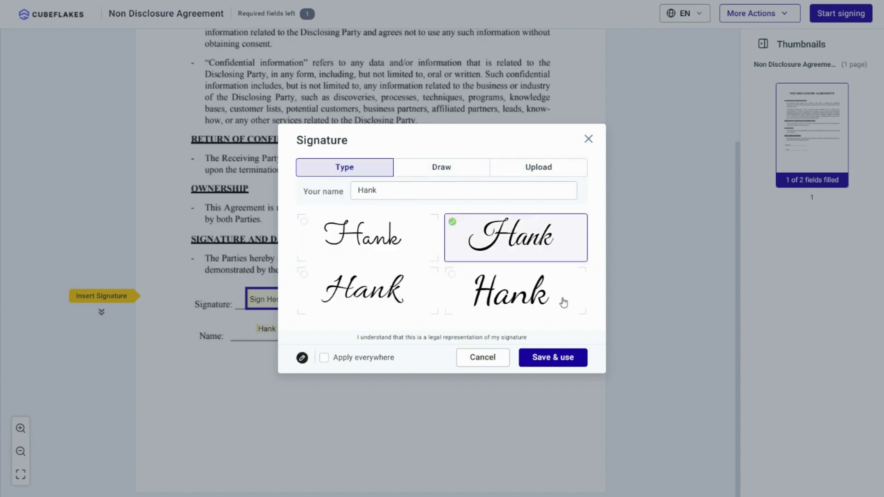
click(548, 359)
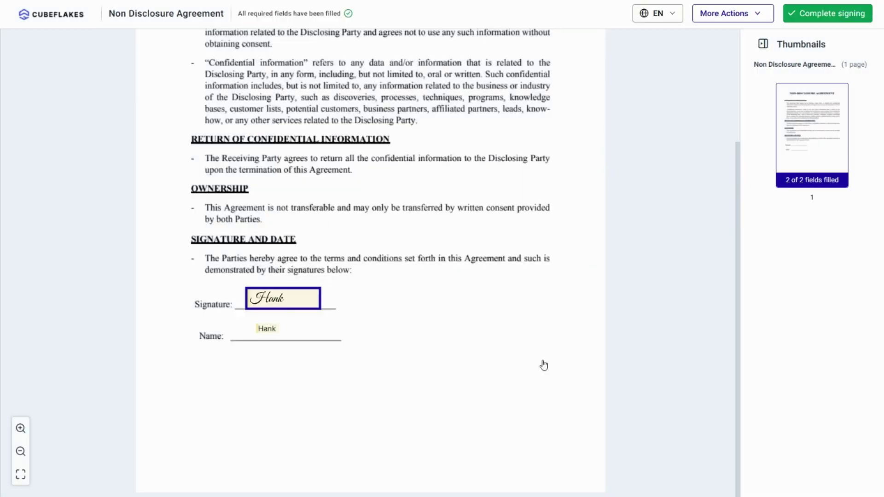
click(829, 14)
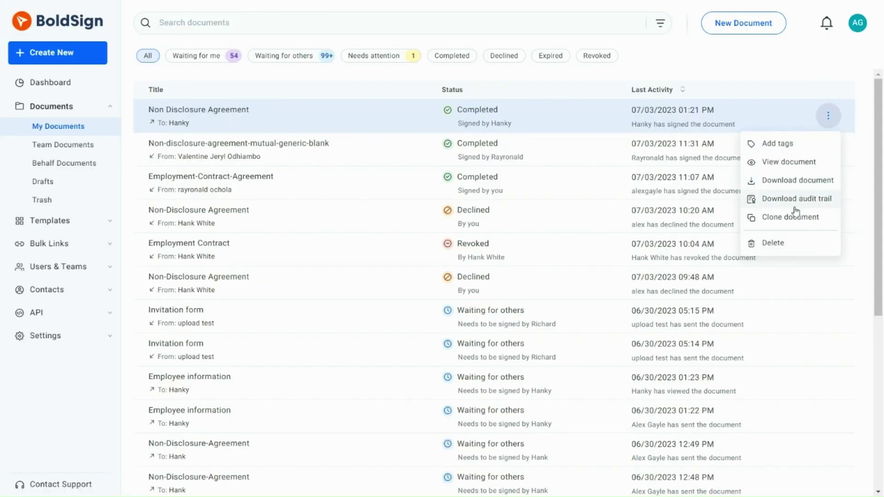
Download the audit trail from the Non Disclosure Agreement row's menu in My Documents.
click(796, 200)
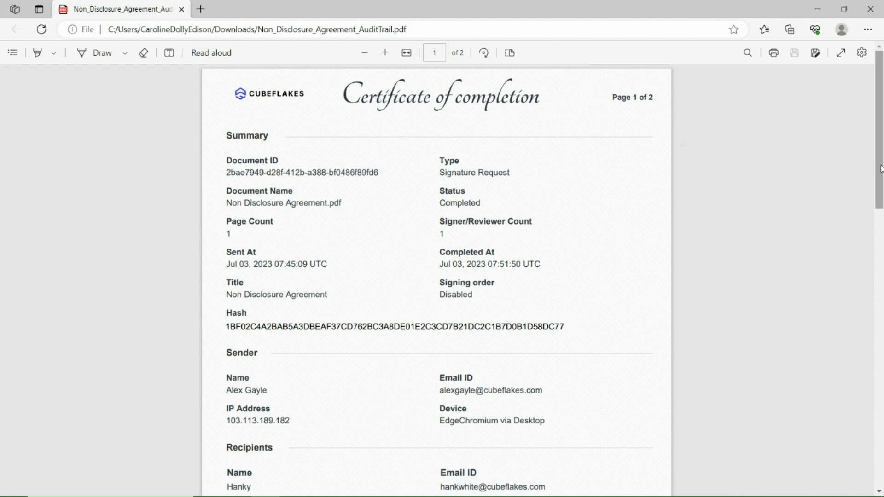
Scroll the audit trail PDF to page 2's event list and Cubeflakes Terms section.
drag(880, 169, 882, 425)
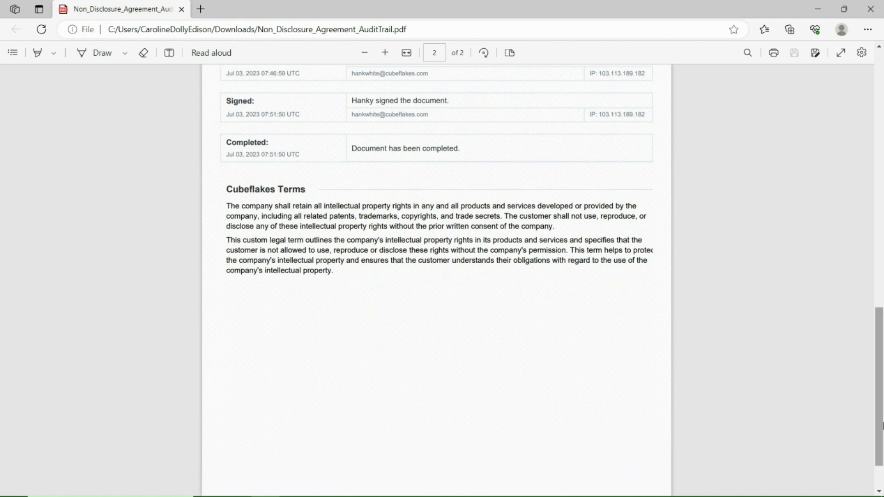